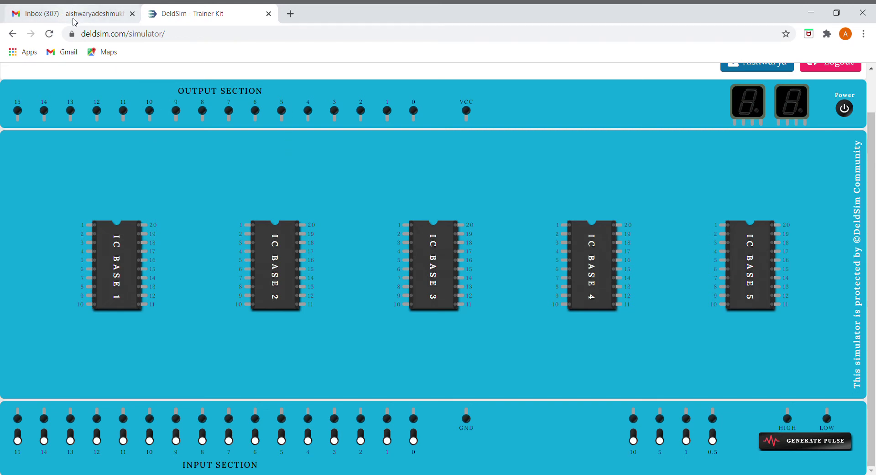
Bring up the DELD PRACTCAL 2.pdf notes in Gmail, showing the 1:4 D-MUX diagram and truth table.
left_click(75, 18)
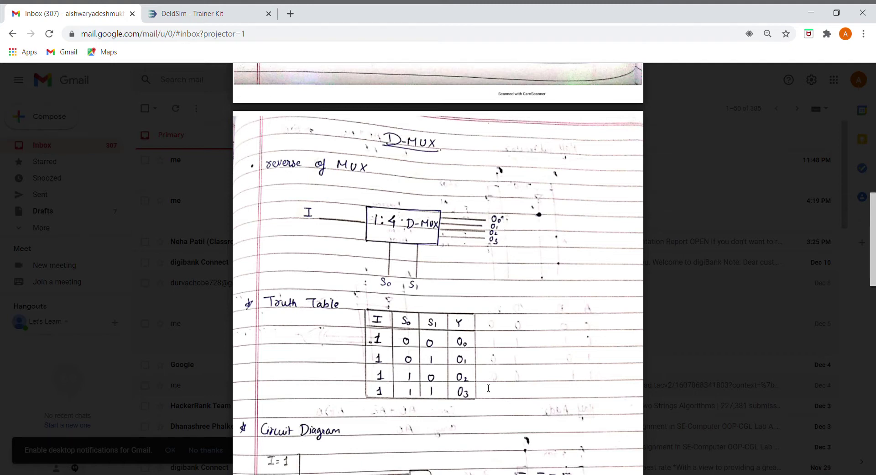
Scroll through the D-MUX truth table and circuit diagram, then go back to the DeldSim trainer kit.
scroll(472, 366, "down", 4)
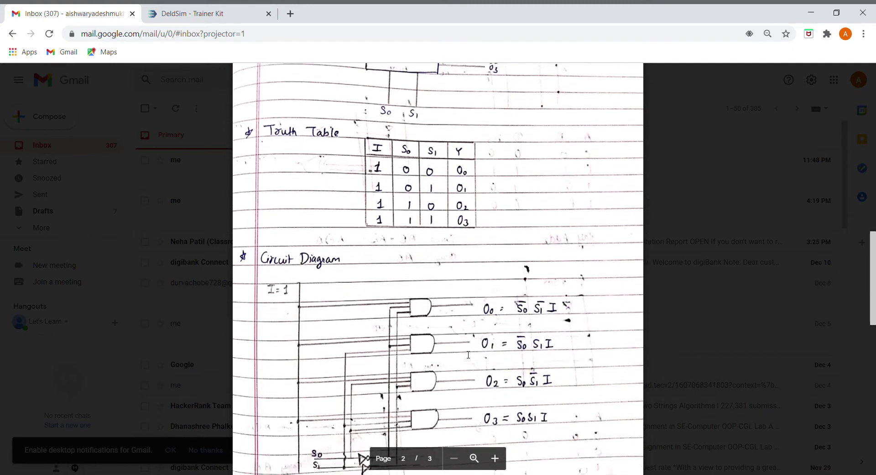
scroll(469, 354, "down", 3)
scroll(455, 246, "up", 1)
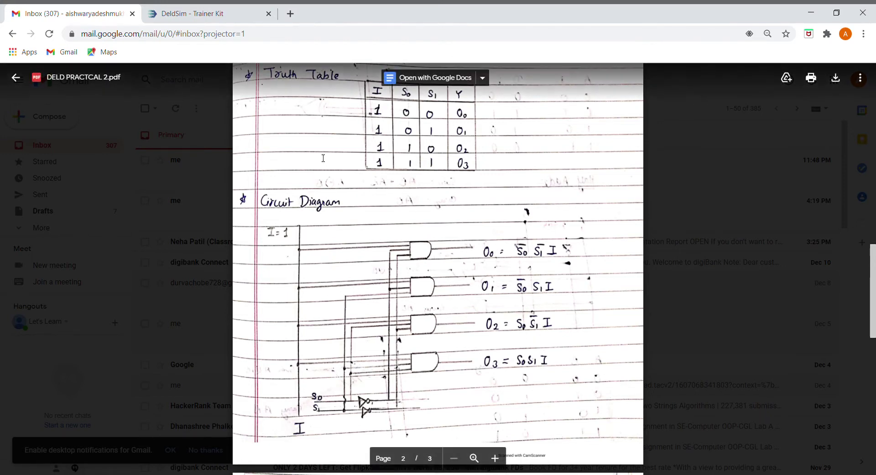
left_click(179, 18)
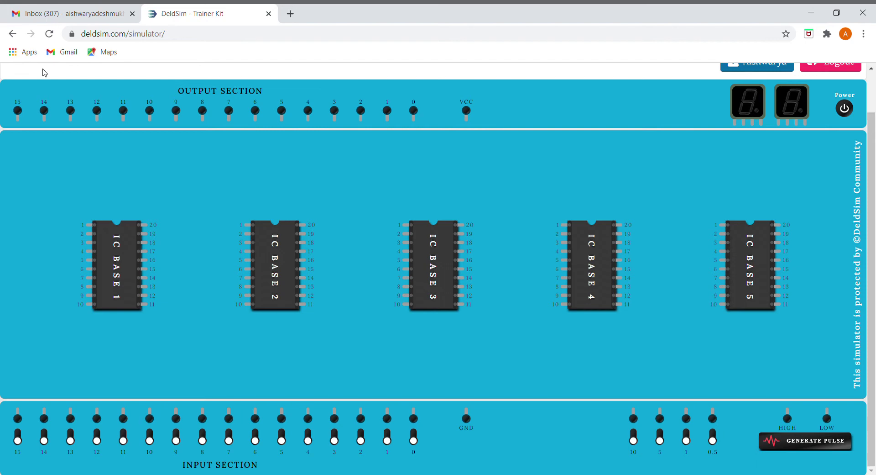
Place a 74LS04 hex inverter on IC base 1.
scroll(96, 121, "up", 1)
left_click(79, 83)
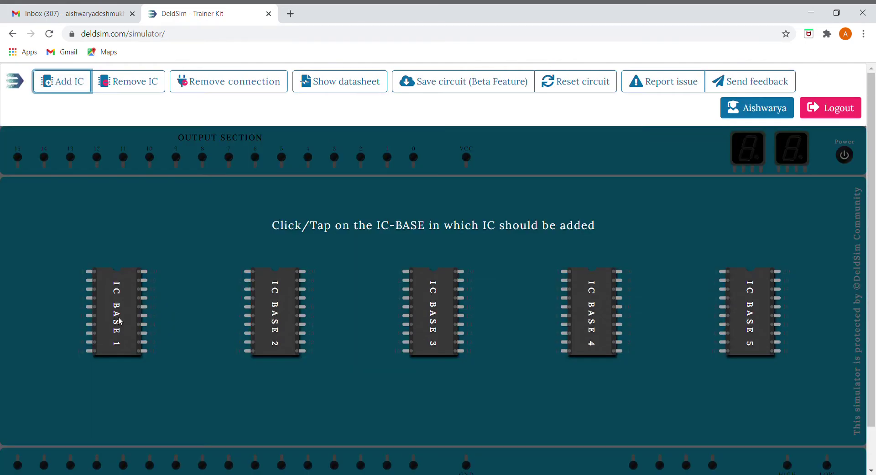
left_click(119, 321)
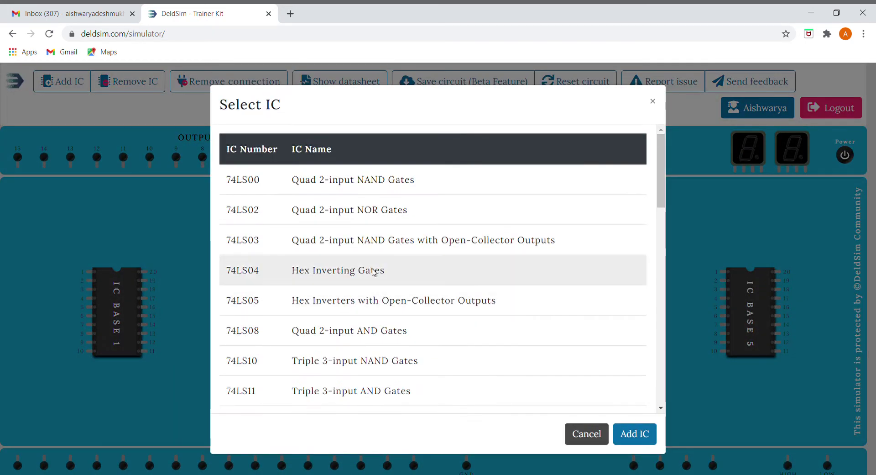
left_click(373, 272)
left_click(634, 434)
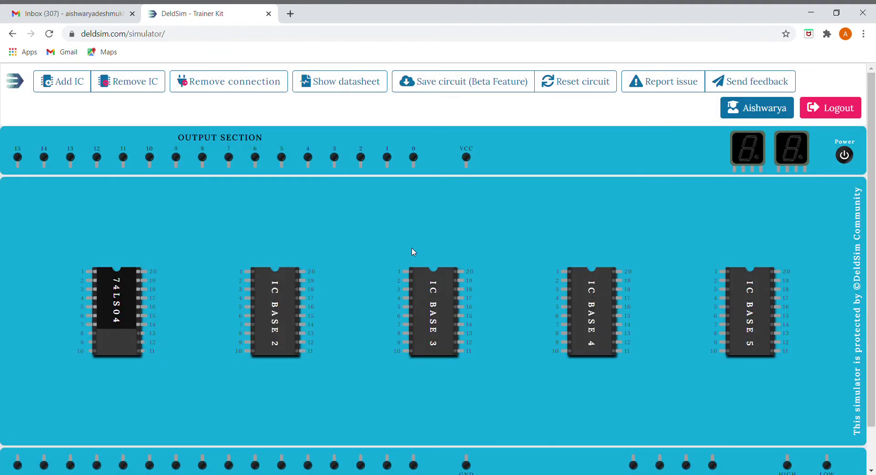
Place a 74LS08 quad AND-gate chip on each of IC bases 2 and 3.
left_click(71, 86)
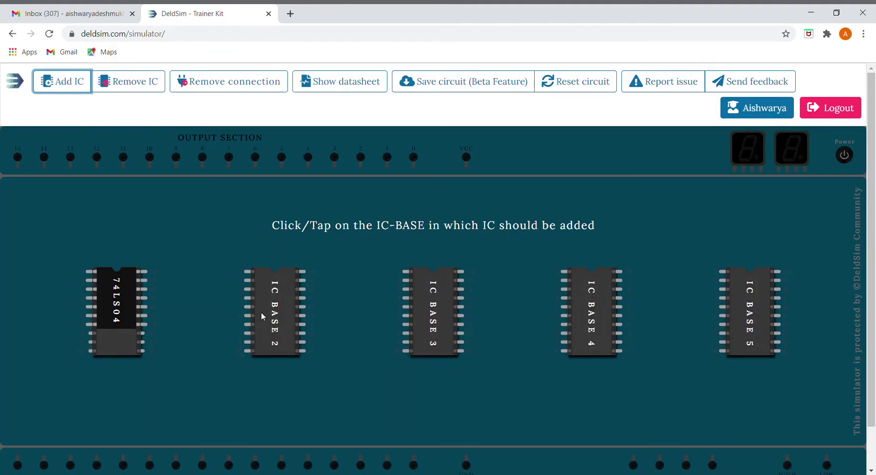
left_click(261, 313)
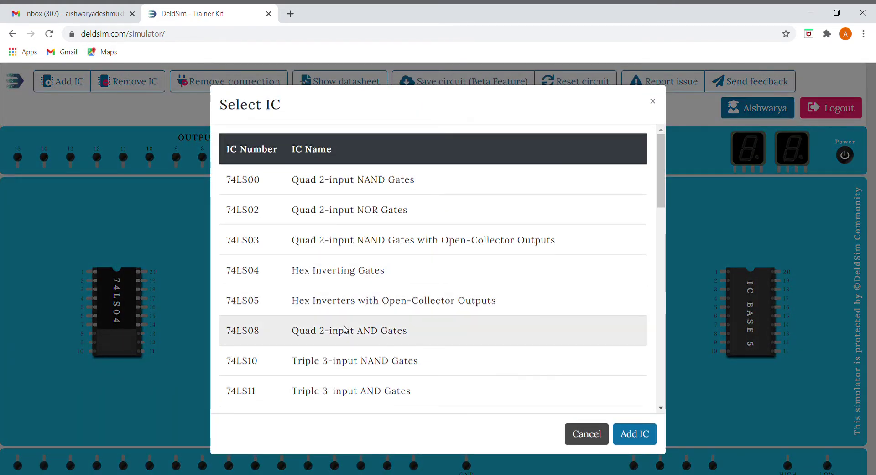
left_click(345, 329)
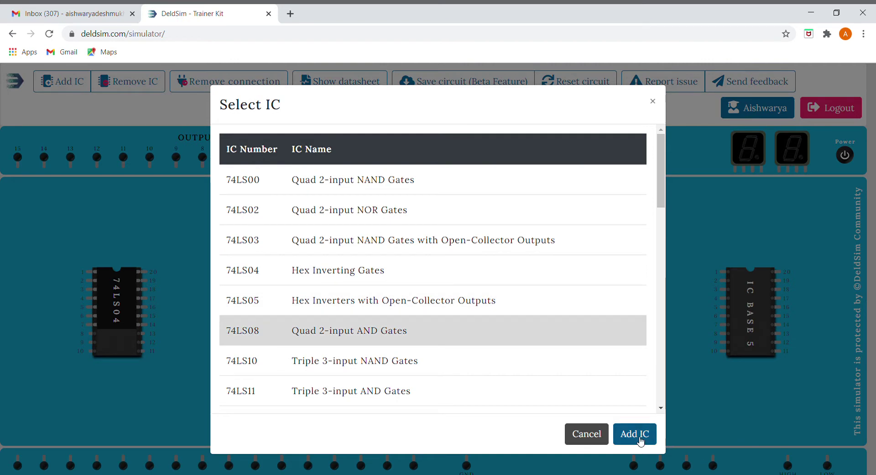
left_click(640, 440)
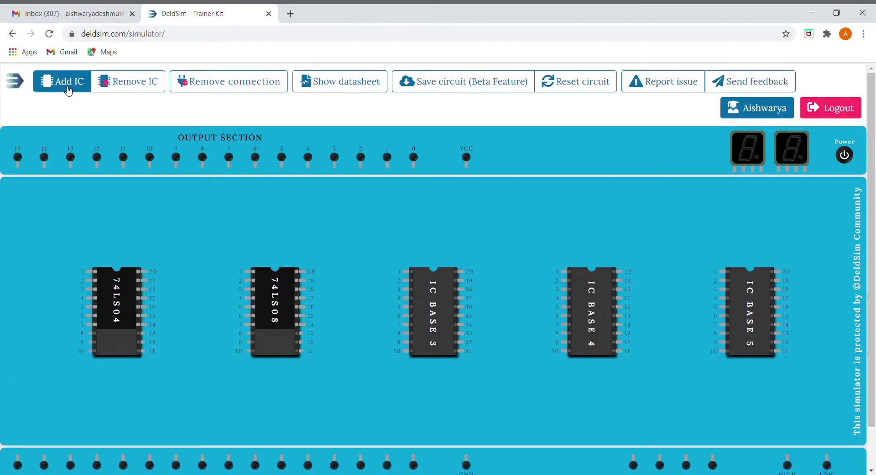
left_click(69, 91)
left_click(429, 314)
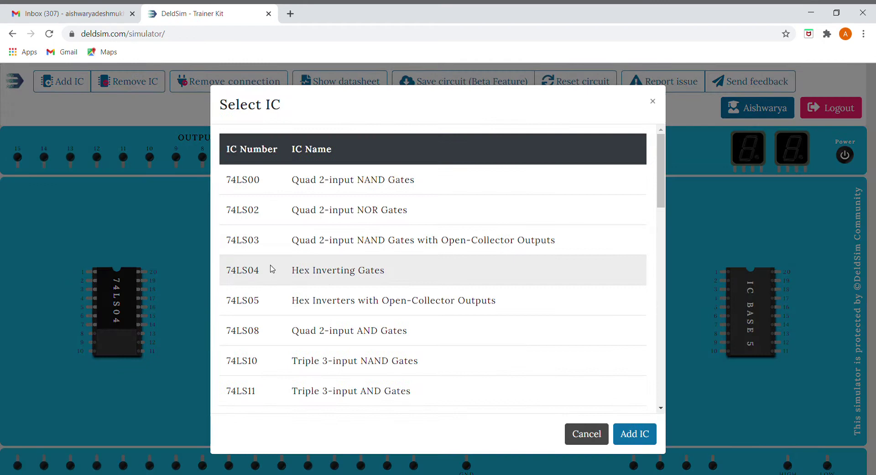
left_click(299, 335)
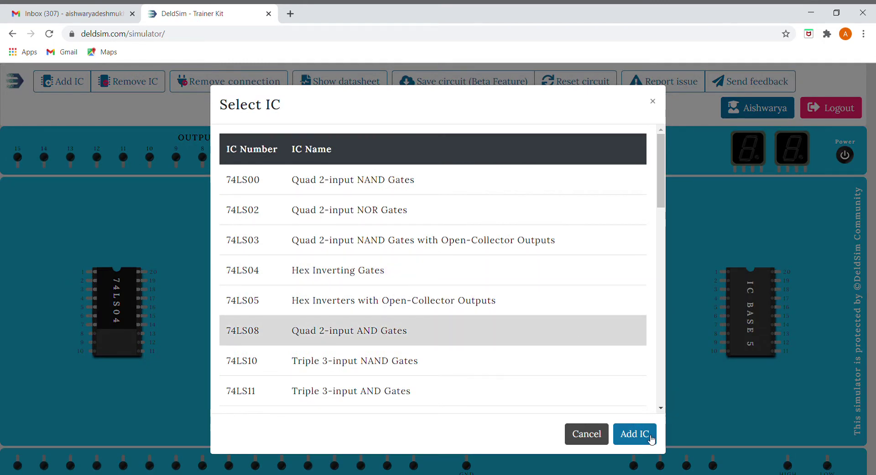
left_click(652, 439)
Revisit the 1:4 D-MUX block diagram and O0–O3 truth table in the Gmail notes.
left_click(84, 13)
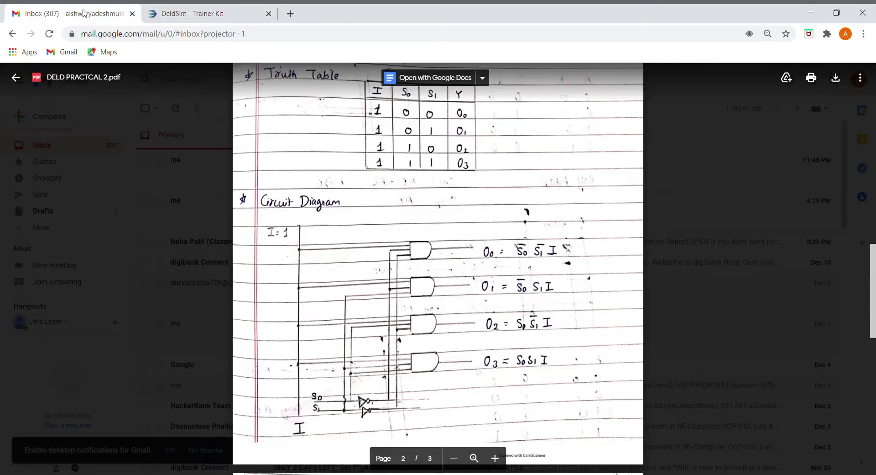
scroll(391, 275, "up", 3)
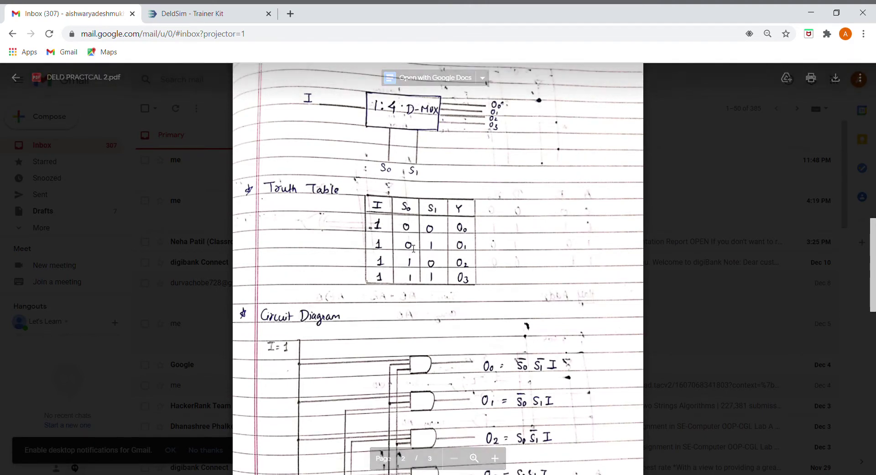
Wire 74LS04 pins 1 and 3 to two input switches, then consult the notes' circuit diagram.
left_click(218, 15)
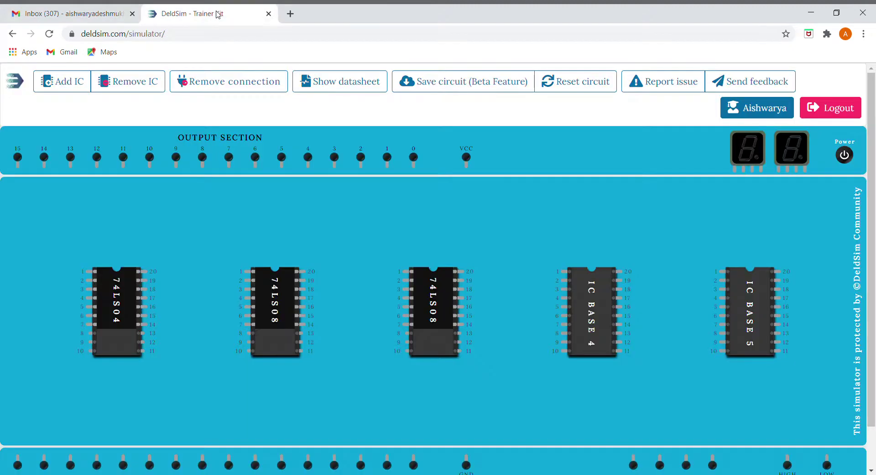
mouse_move(89, 271)
left_mouse_down()
mouse_move(88, 279)
mouse_move(325, 403)
mouse_move(388, 463)
left_mouse_up()
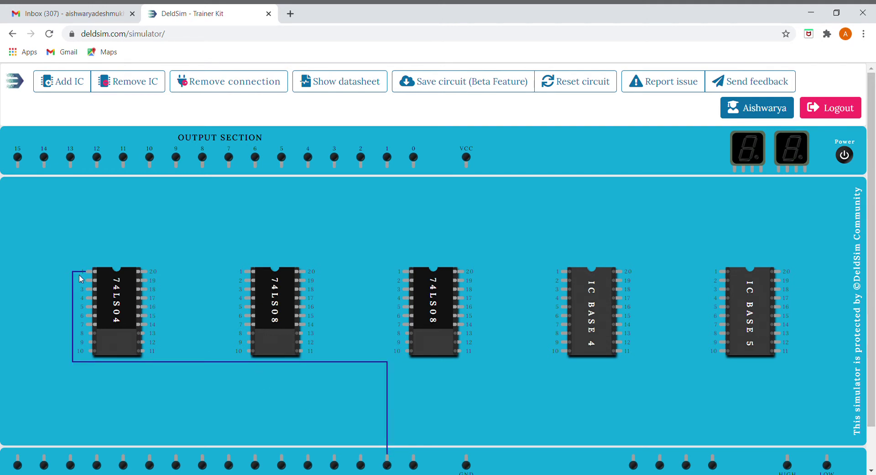
left_click_drag(90, 290, 419, 458)
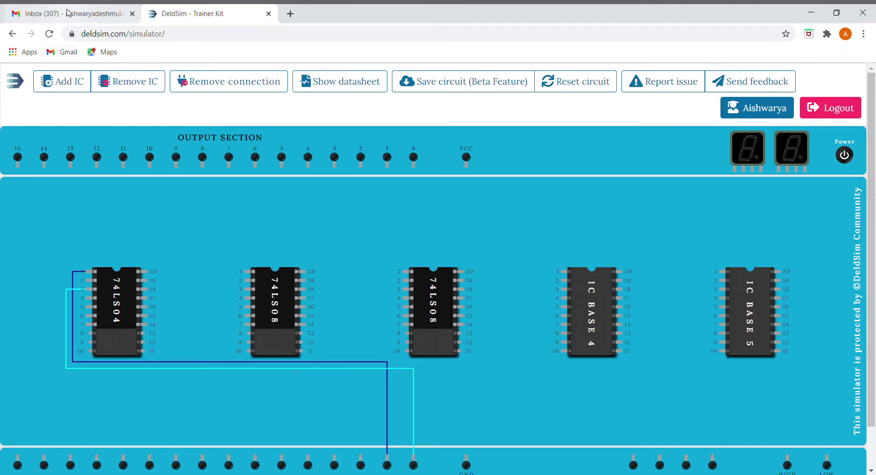
left_click(69, 14)
scroll(478, 296, "down", 1)
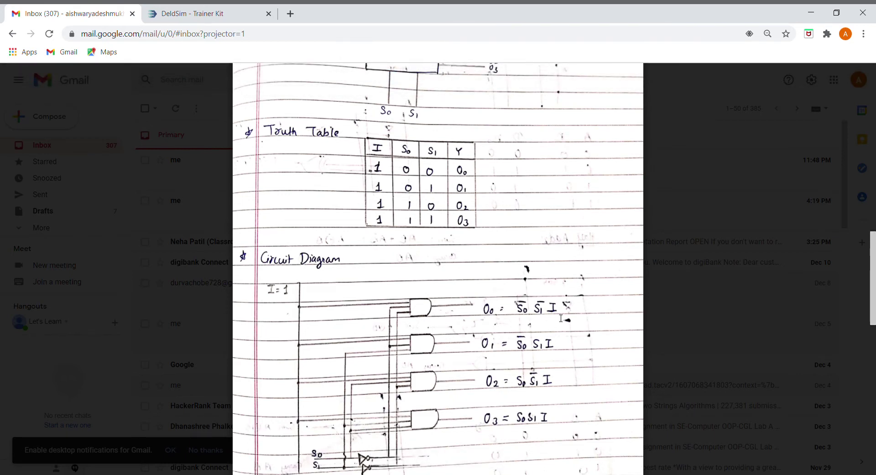
Link 74LS04 pin 2 to the first 74LS08 and ground all three chips.
left_click(204, 18)
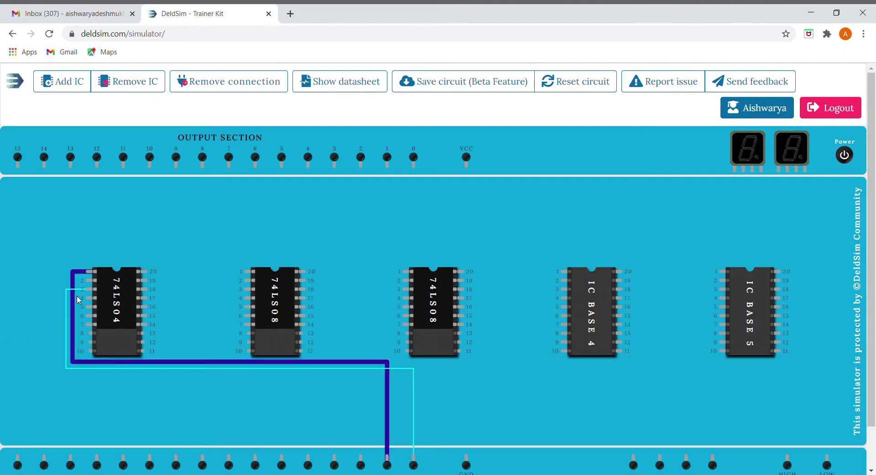
left_click_drag(88, 280, 247, 272)
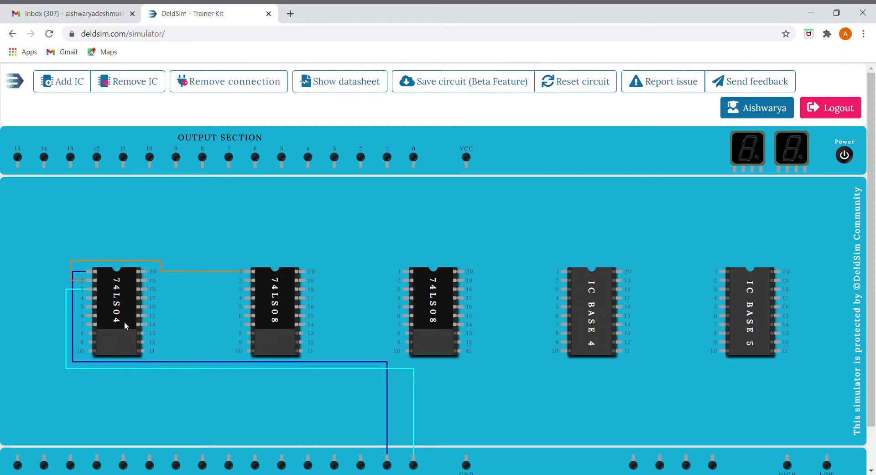
left_click_drag(90, 319, 466, 457)
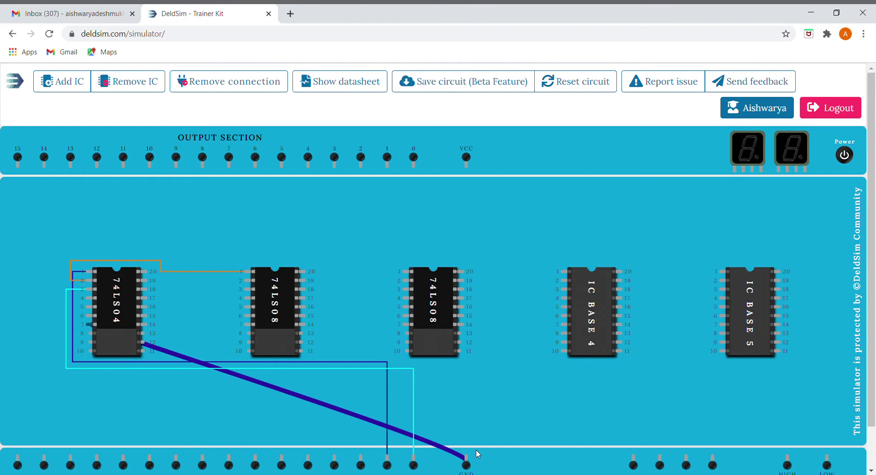
left_click_drag(247, 325, 466, 458)
left_click_drag(406, 324, 467, 463)
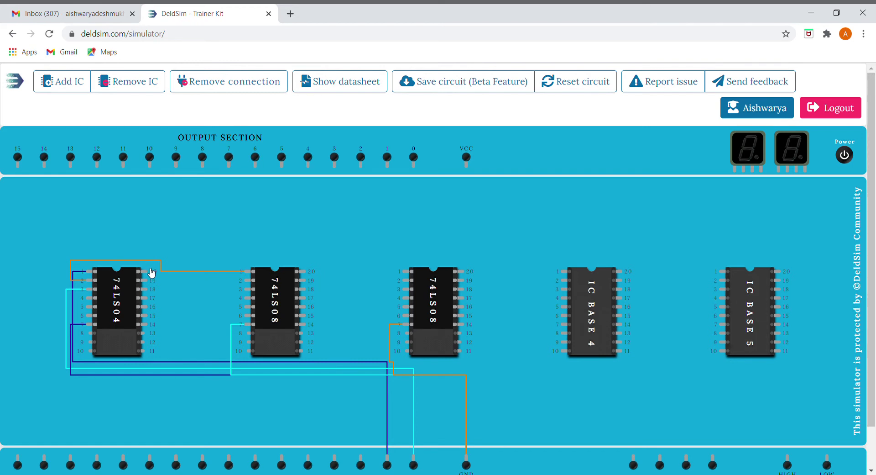
Connect pin 20 of the 74LS04 and both 74LS08 chips to VCC.
left_click_drag(152, 272, 466, 161)
left_click_drag(147, 273, 467, 160)
left_click_drag(302, 271, 469, 170)
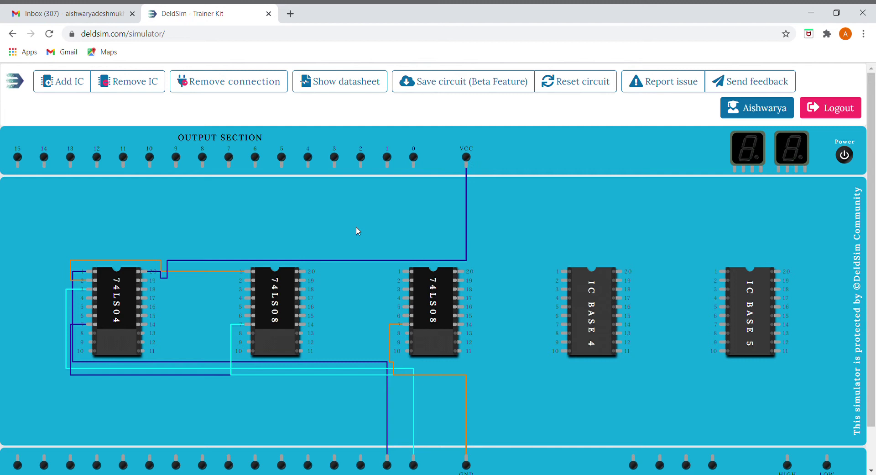
mouse_move(302, 272)
left_mouse_down()
mouse_move(408, 227)
mouse_move(468, 167)
mouse_move(428, 217)
mouse_move(308, 273)
left_mouse_up()
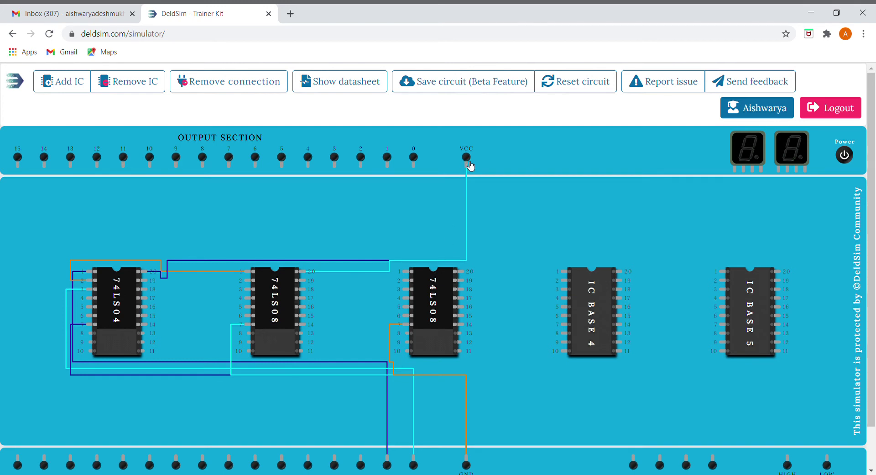
left_click_drag(466, 164, 478, 237)
left_click_drag(468, 271, 467, 272)
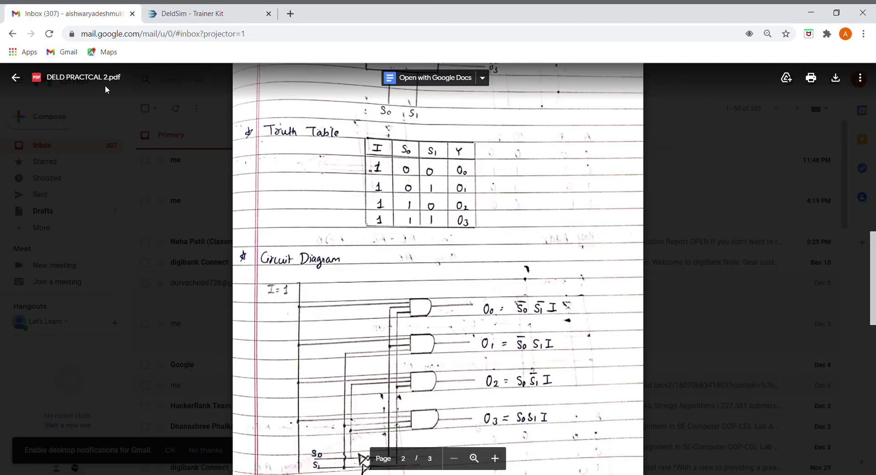
left_click(72, 14)
left_click(191, 14)
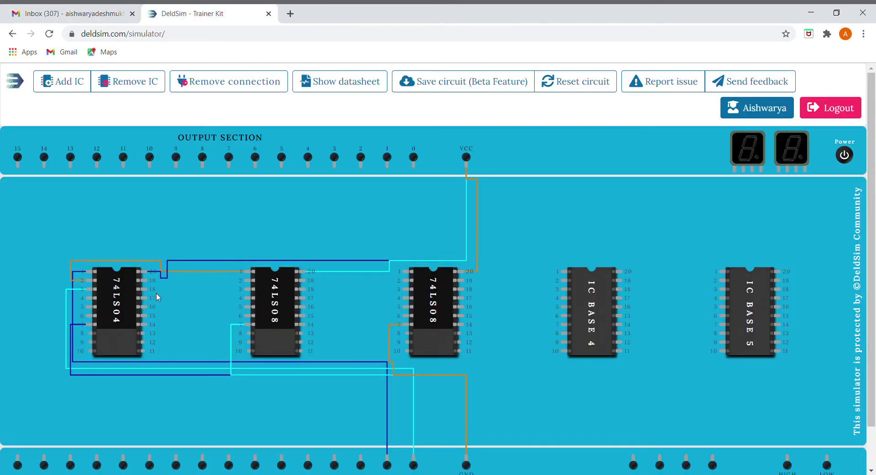
Wire 74LS04 pin 4 to 74LS08 pin 2, and the third chip's pin 2 to an input switch.
mouse_move(89, 298)
left_mouse_down()
mouse_move(249, 280)
mouse_move(252, 309)
mouse_move(410, 273)
left_mouse_up()
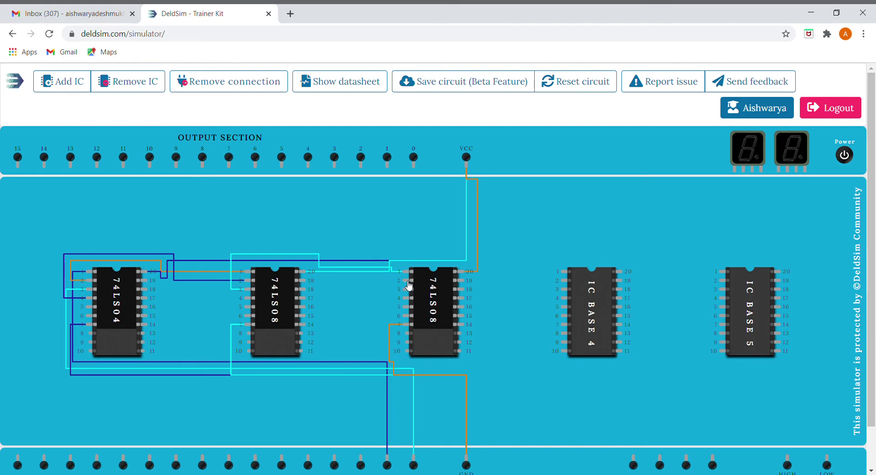
left_click_drag(408, 286, 315, 462)
left_click(57, 16)
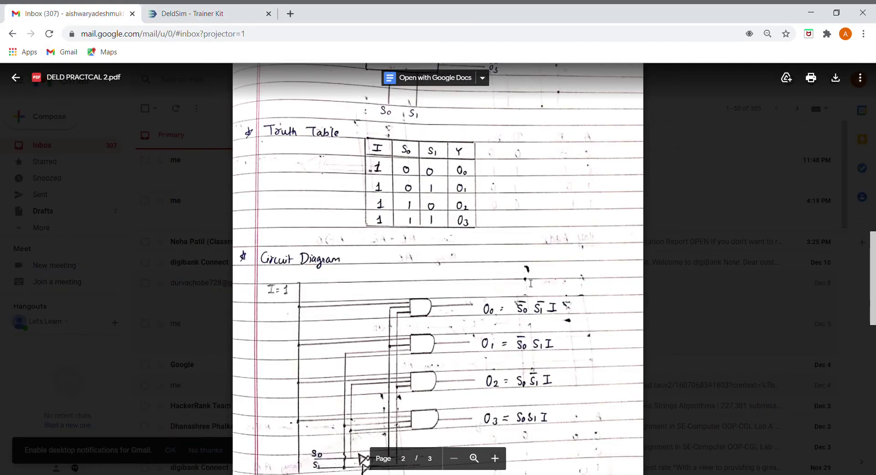
left_click(214, 17)
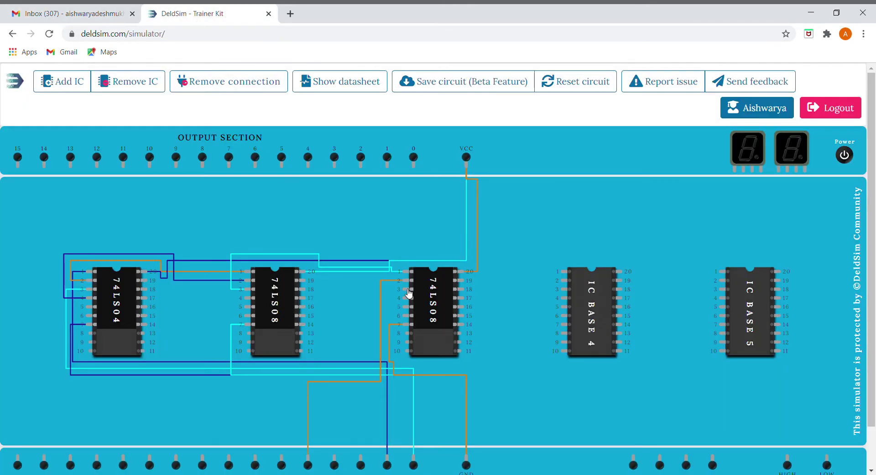
Wire pin 3 of the right 74LS08 to output 3.
left_click_drag(409, 293, 336, 168)
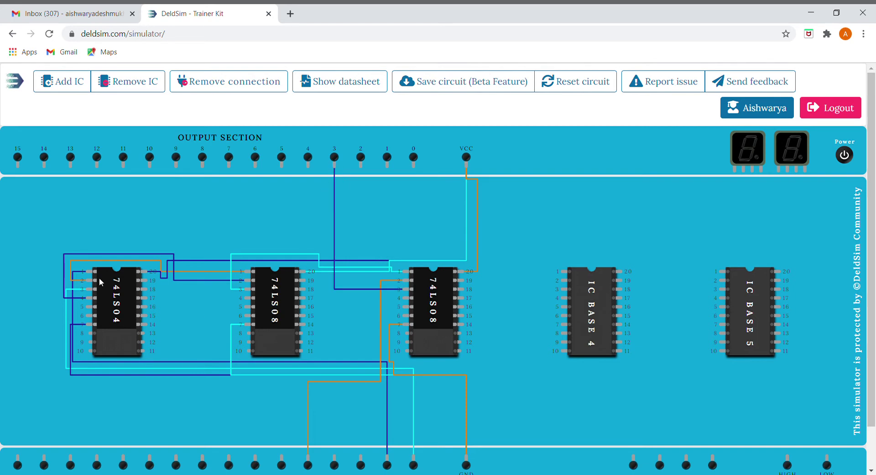
left_click(73, 14)
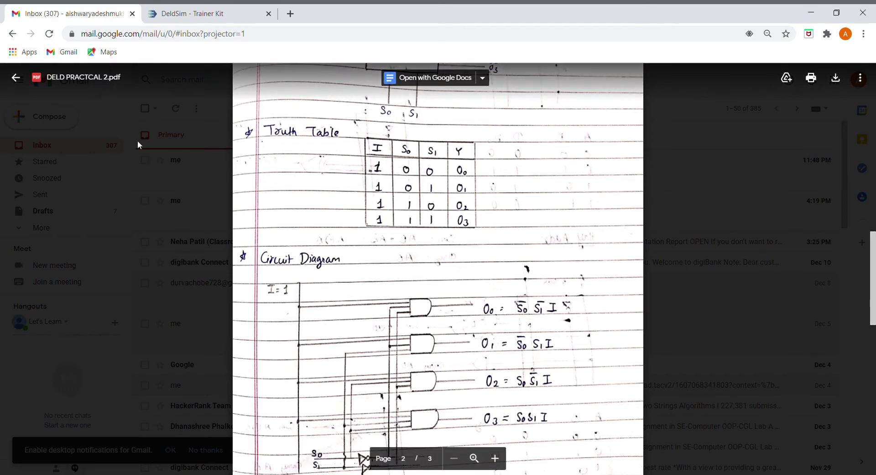
left_click(177, 15)
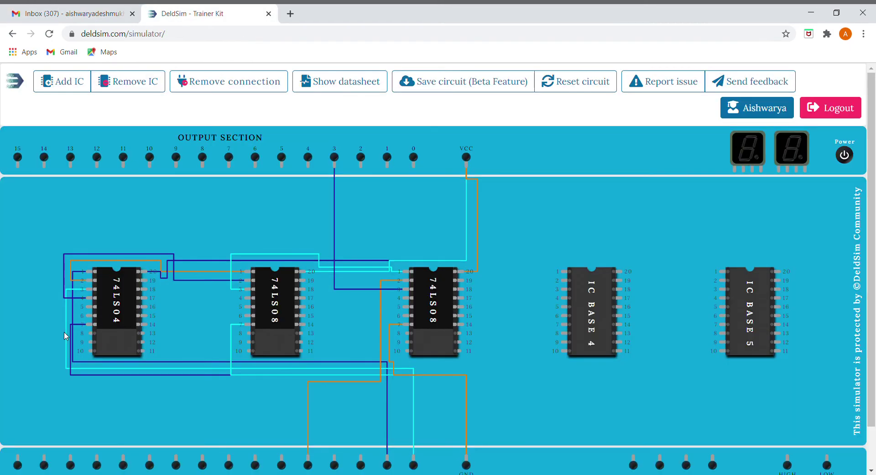
Connect 74LS04 pin 2 to middle 74LS08 pin 4, plus pins 5 and 6 to the input switches and right chip.
mouse_move(92, 283)
left_mouse_down()
mouse_move(235, 290)
mouse_move(251, 302)
left_mouse_up()
left_click_drag(390, 429, 414, 463)
left_click_drag(256, 317, 313, 464)
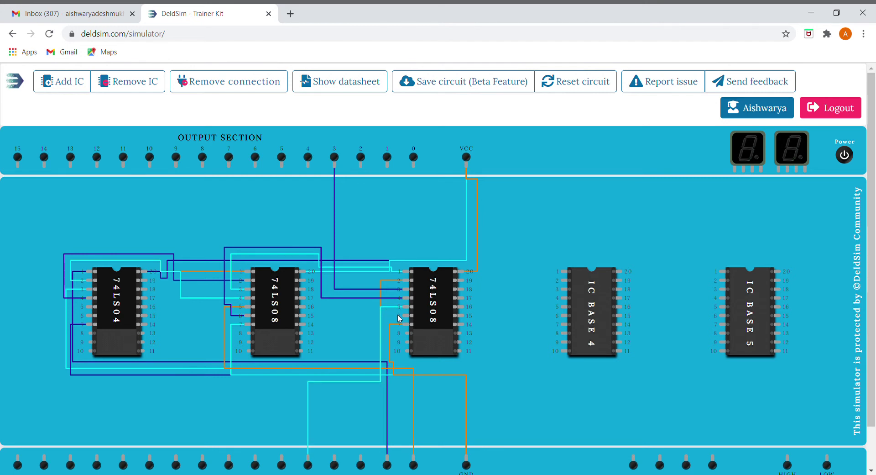
mouse_move(406, 315)
left_mouse_down()
mouse_move(392, 313)
mouse_move(360, 205)
mouse_move(366, 172)
left_mouse_up()
left_click(59, 14)
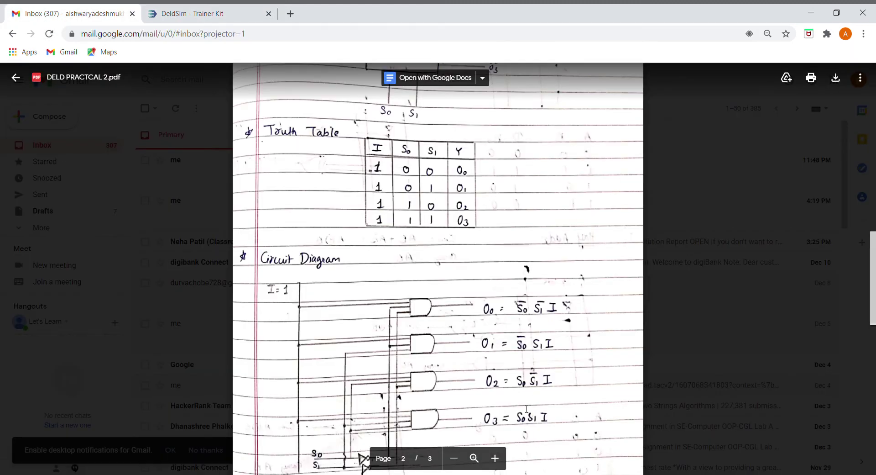
Wire middle 74LS08 pin 19 to an input, 74LS04 pin 4 to the middle chip, and right pin 17 to output 1.
left_click(201, 16)
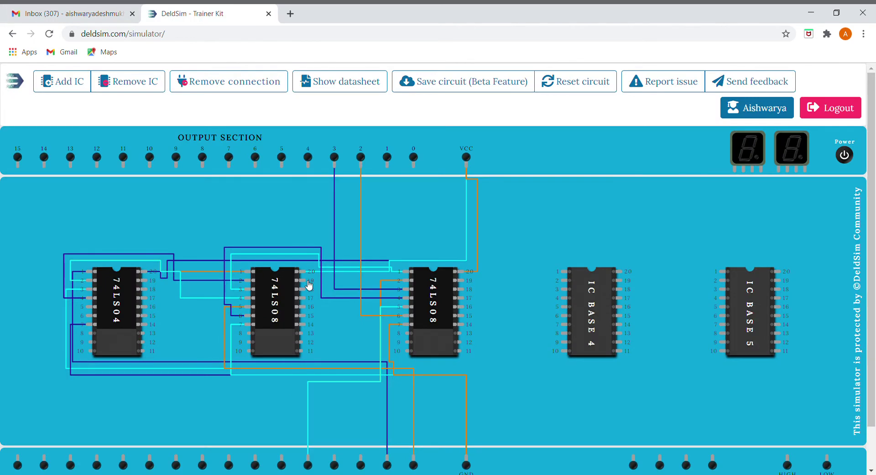
left_click_drag(303, 280, 387, 464)
mouse_move(86, 298)
left_mouse_down()
mouse_move(249, 301)
mouse_move(308, 289)
mouse_move(313, 308)
mouse_move(473, 309)
mouse_move(464, 280)
mouse_move(493, 356)
mouse_move(310, 463)
left_mouse_up()
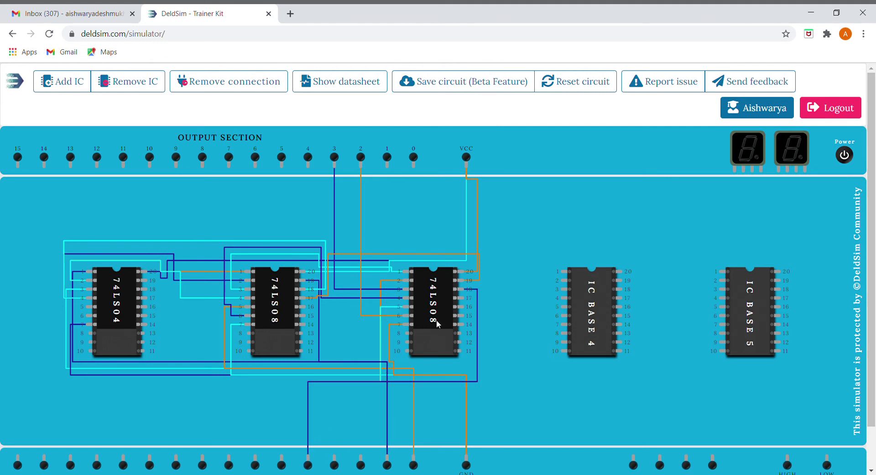
mouse_move(475, 268)
left_mouse_down()
mouse_move(388, 181)
mouse_move(389, 170)
left_mouse_up()
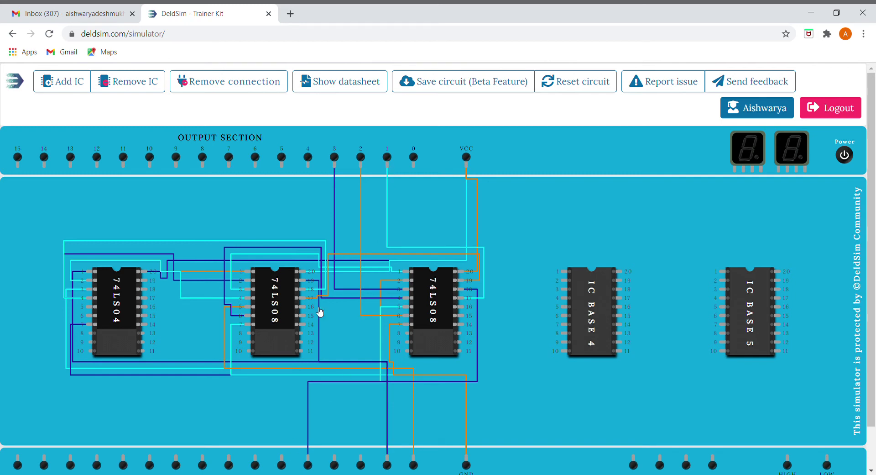
left_click(112, 22)
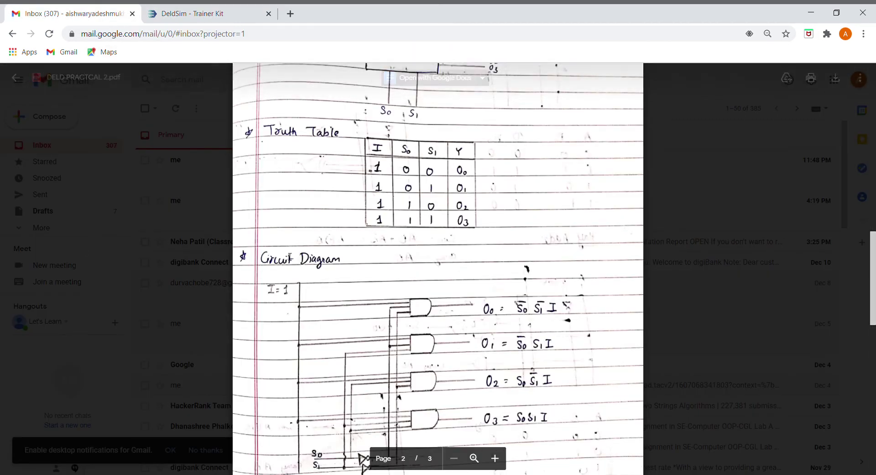
Connect middle 74LS08 pins 16 and 15 to inputs, pin 14 to the right chip, and right pin 14 to output 0.
left_click(192, 14)
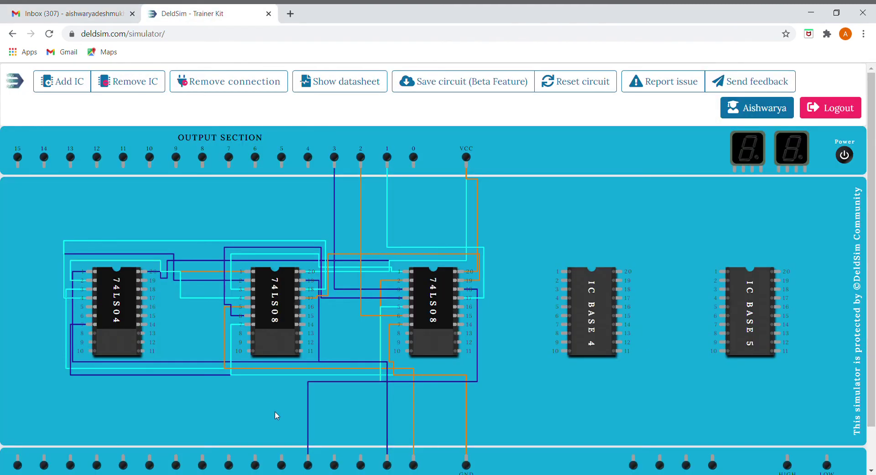
left_click_drag(309, 309, 388, 464)
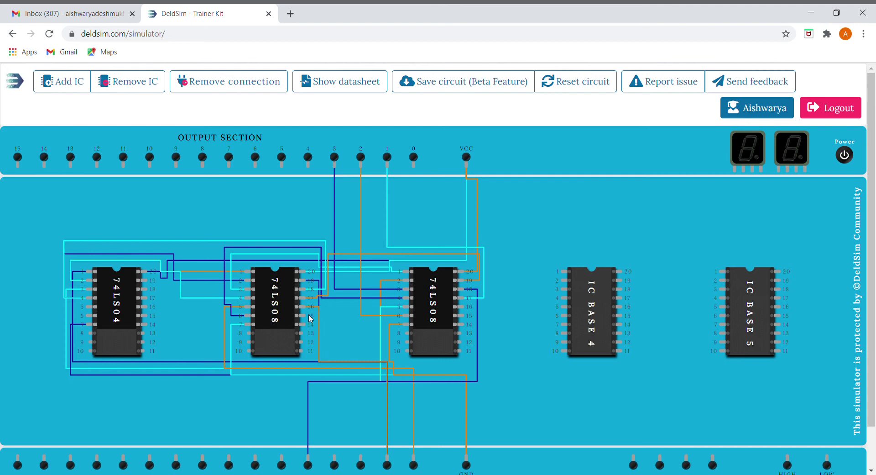
left_click_drag(305, 317, 420, 467)
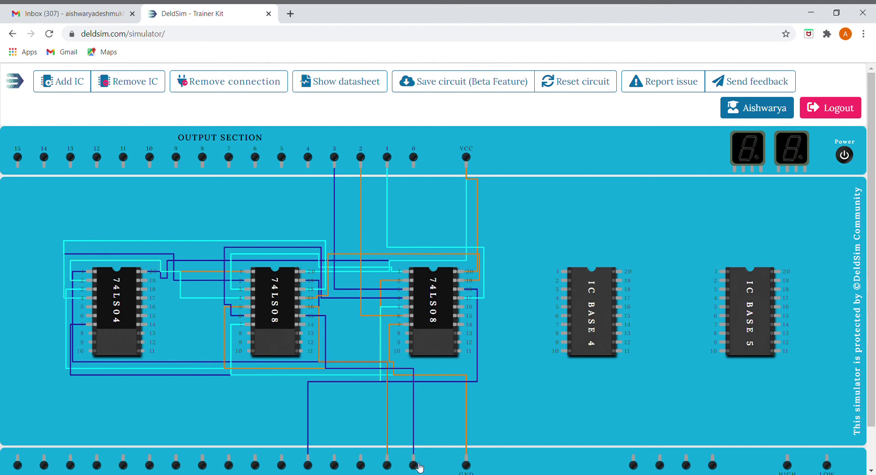
left_click_drag(303, 324, 474, 349)
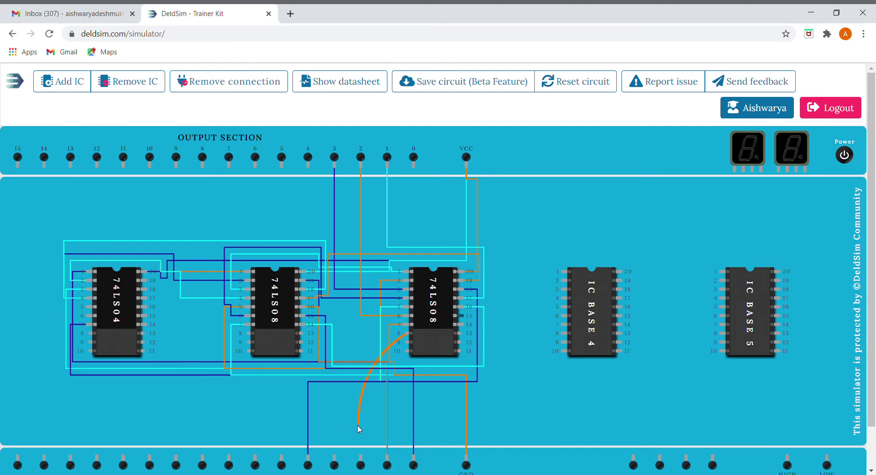
left_click_drag(358, 429, 310, 464)
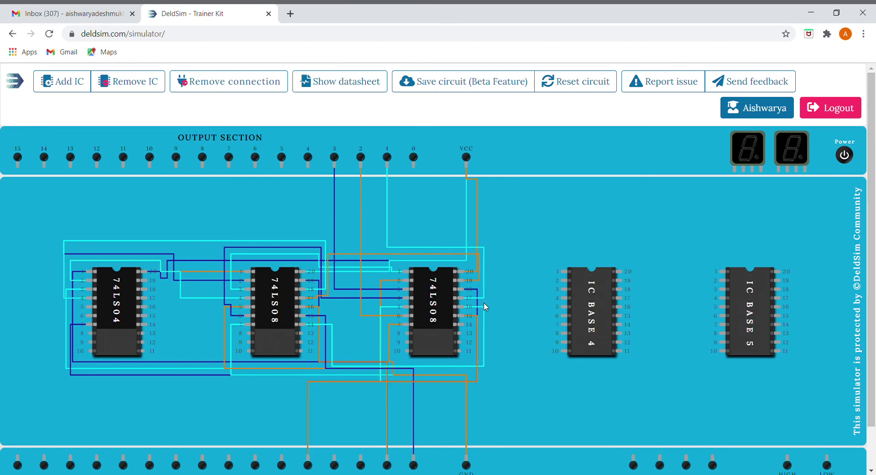
left_click_drag(466, 324, 413, 158)
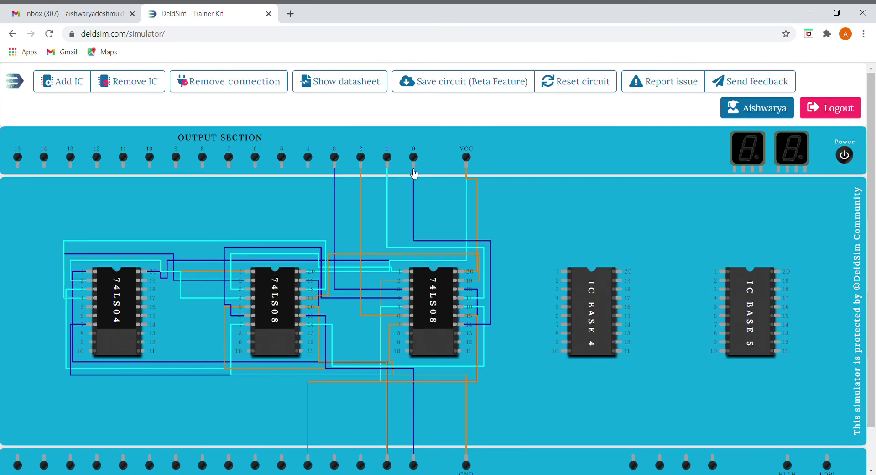
Power the trainer kit and set input 4 high so output 3 lights, then compare with the D-MUX truth table.
scroll(595, 350, "down", 1)
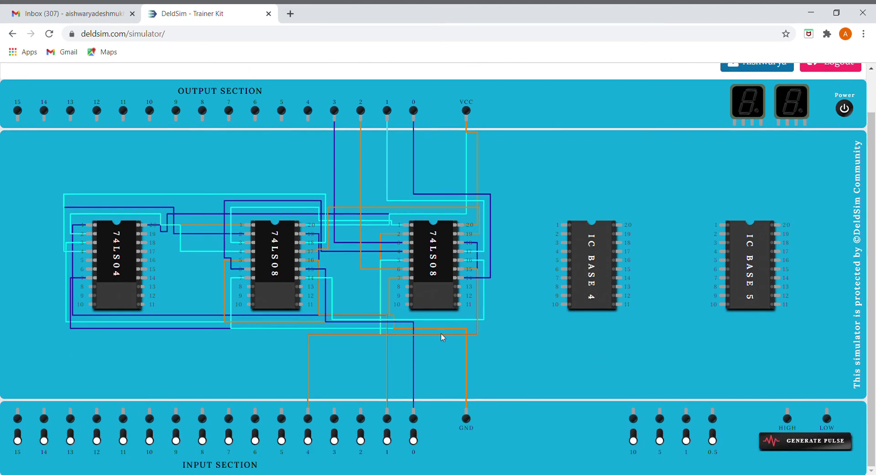
left_click(846, 109)
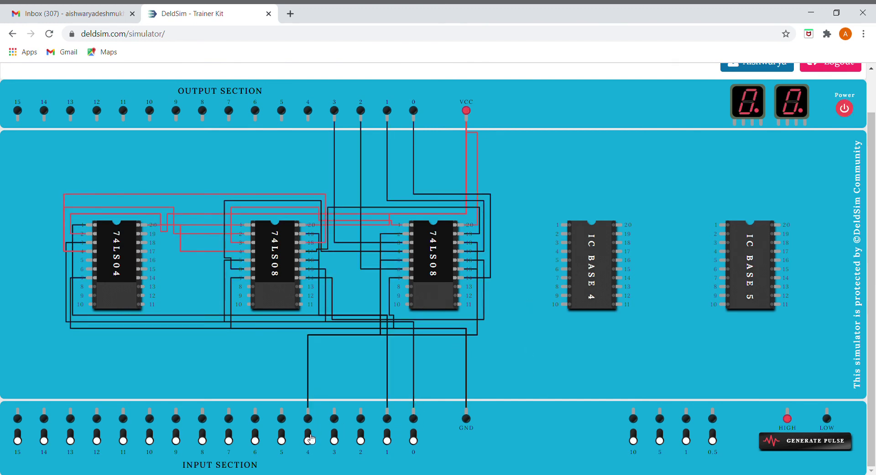
left_click(309, 437)
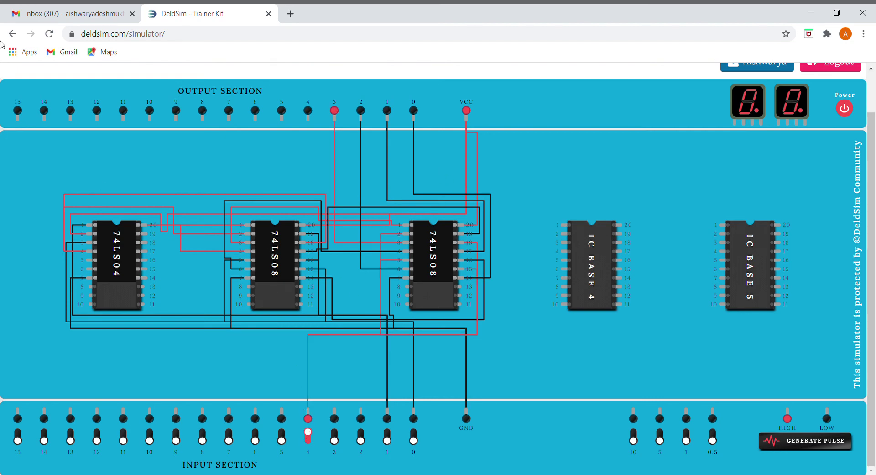
left_click(36, 18)
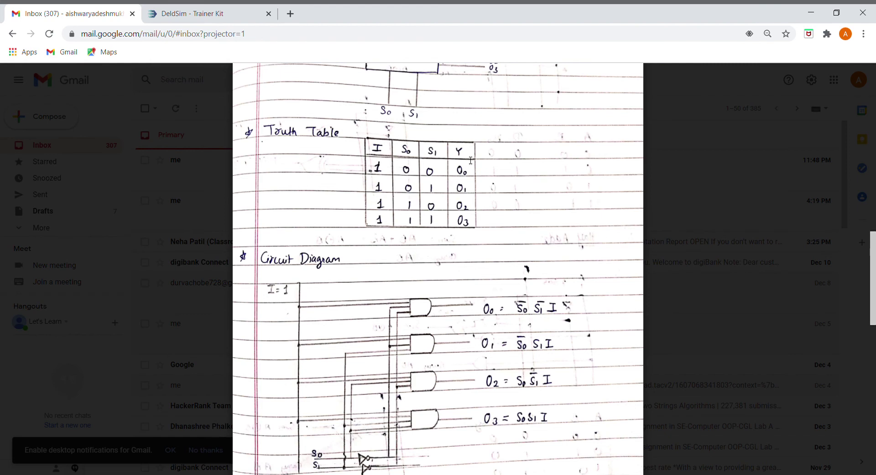
After rechecking the truth table, set input 0 high alongside input 4 so output 2 lights.
left_click(204, 21)
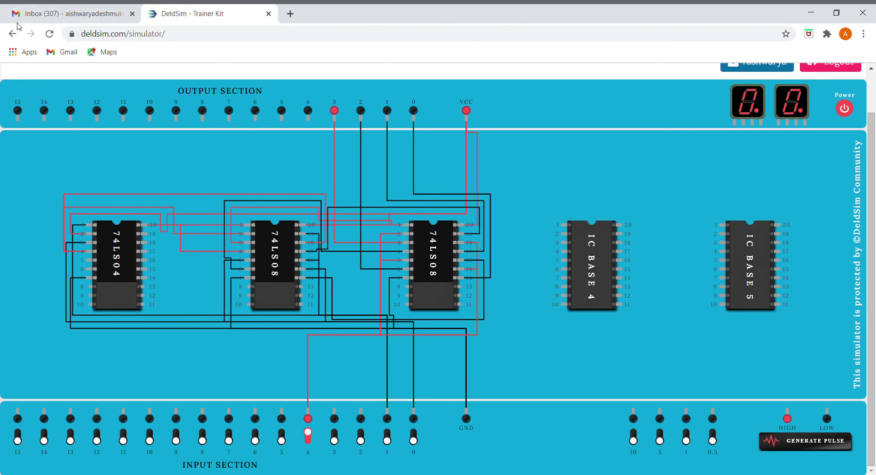
left_click(50, 18)
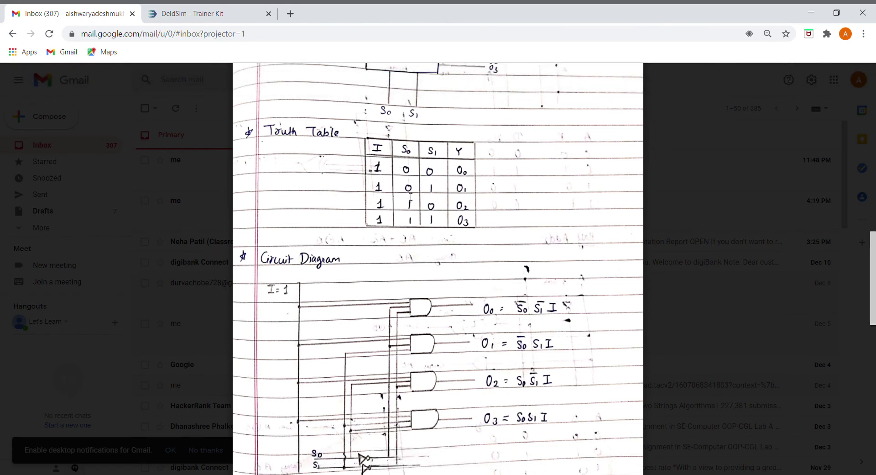
left_click(214, 18)
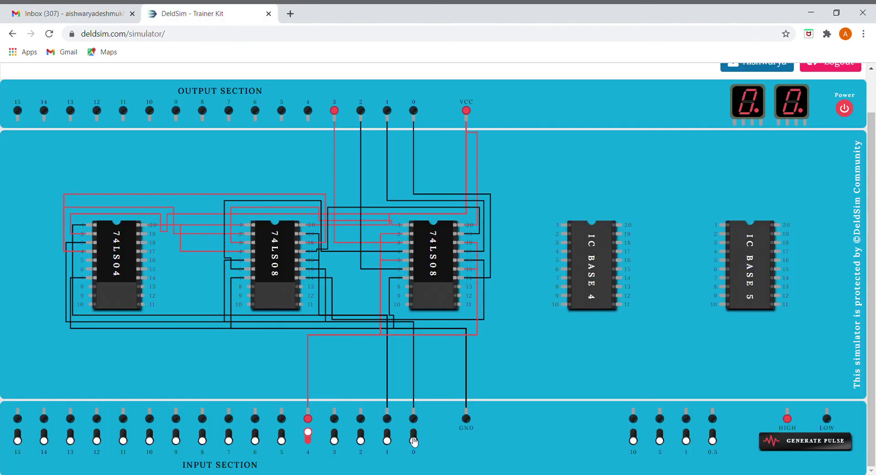
left_click(413, 437)
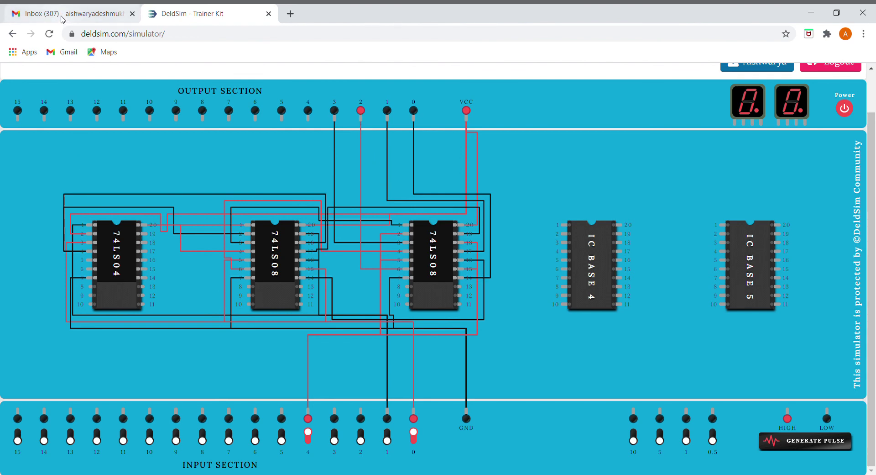
Following the truth table, set input 0 low and input 1 high so output 1 lights.
left_click(63, 18)
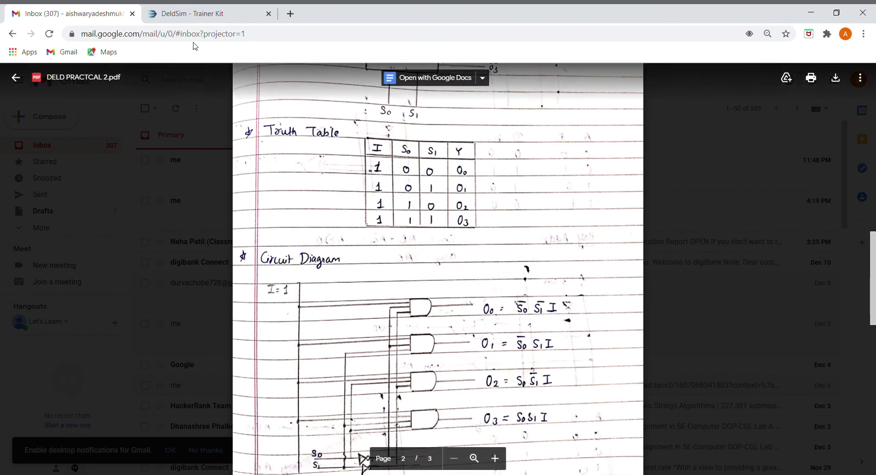
left_click(182, 18)
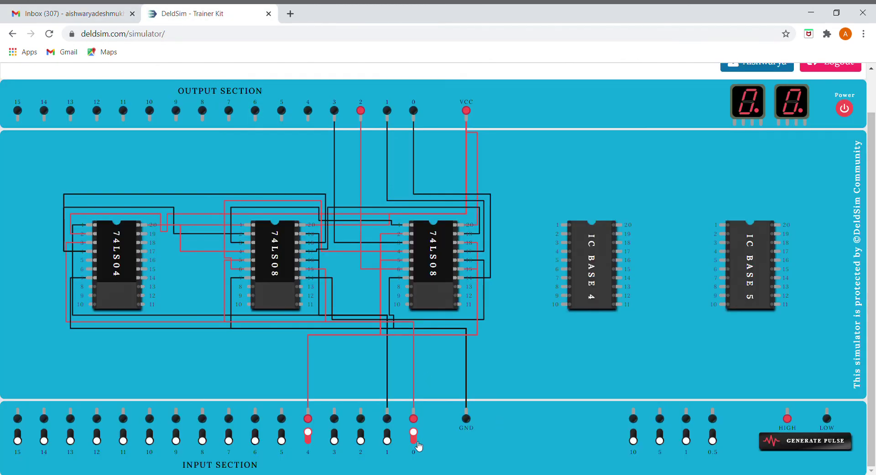
left_click(414, 436)
left_click(387, 436)
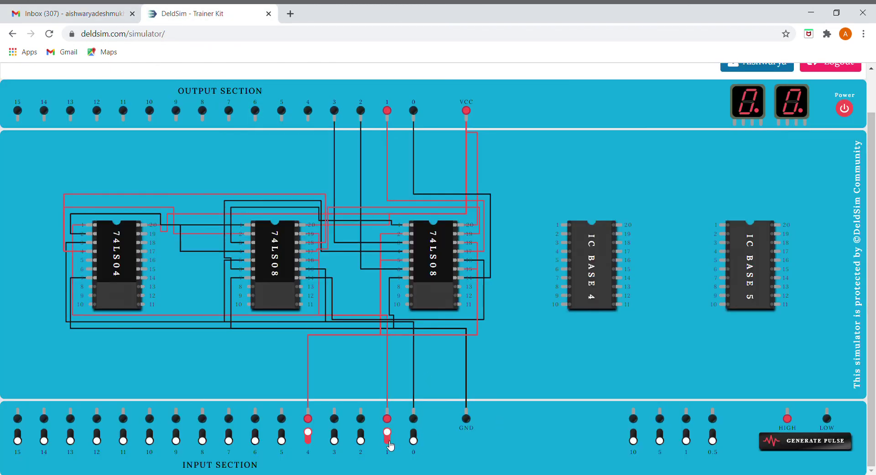
Check the next truth table row, then set input 0 high so output 0 lights.
left_click(18, 12)
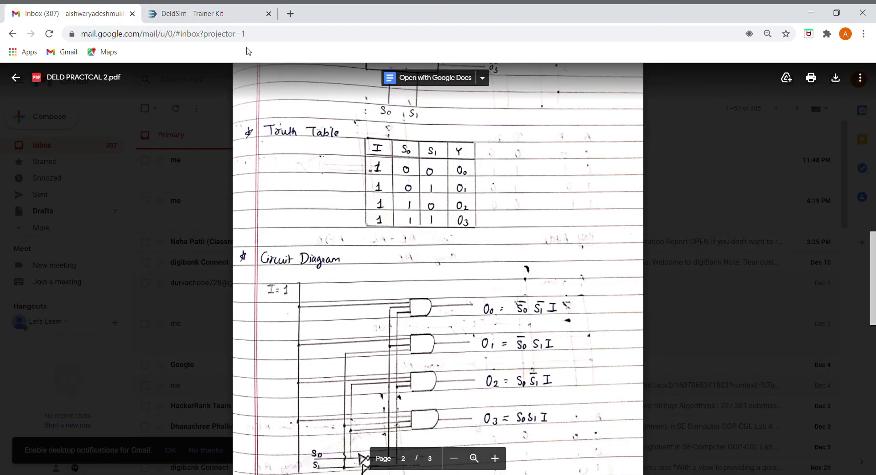
left_click(228, 19)
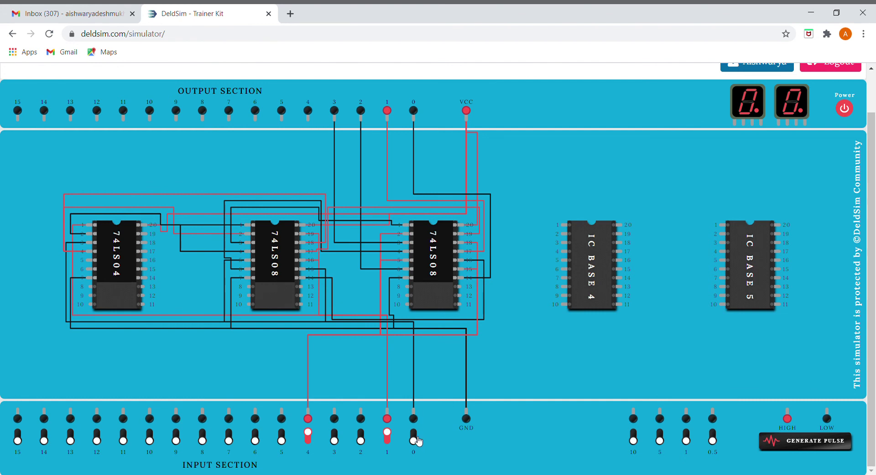
left_click(414, 437)
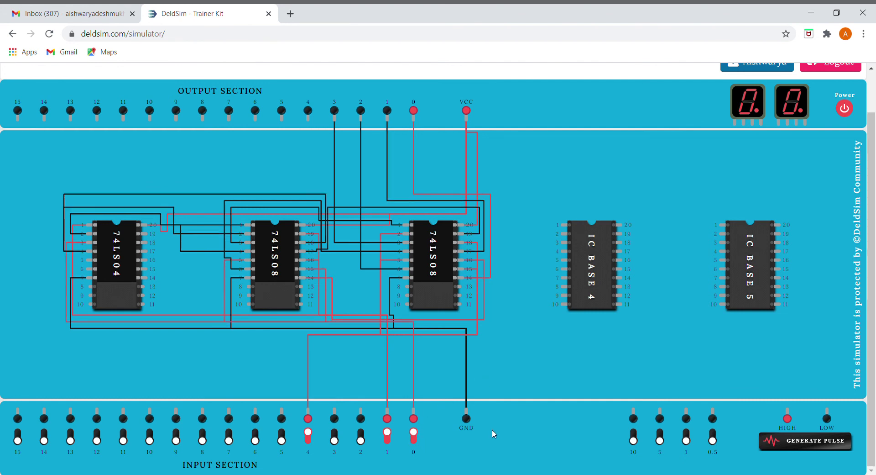